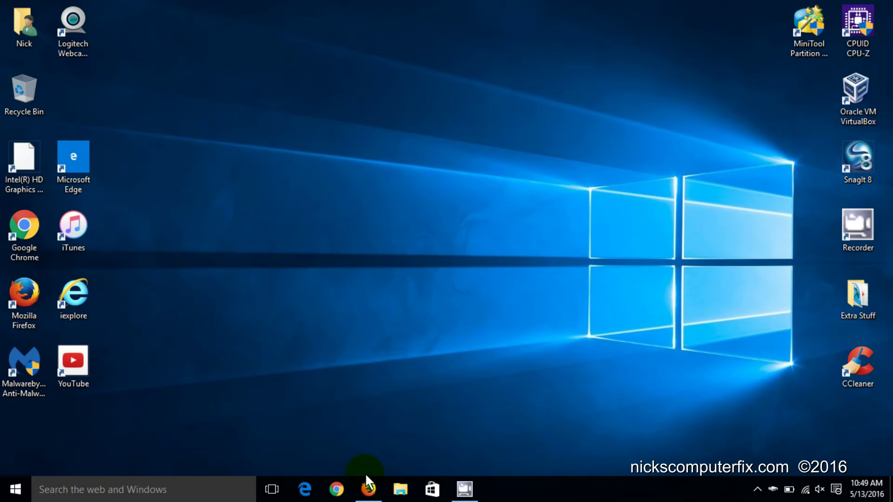
Open the Any Video Converter Free page from the Google results and go to its download page.
left_click(368, 489)
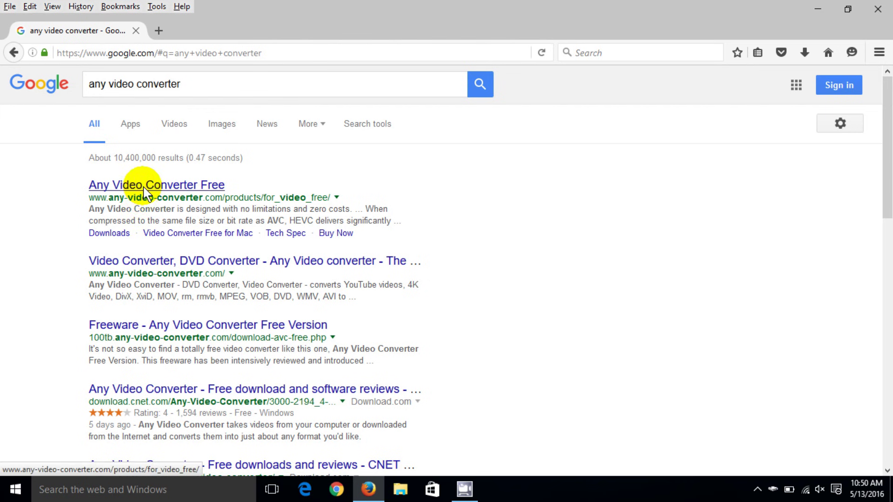
left_click(144, 188)
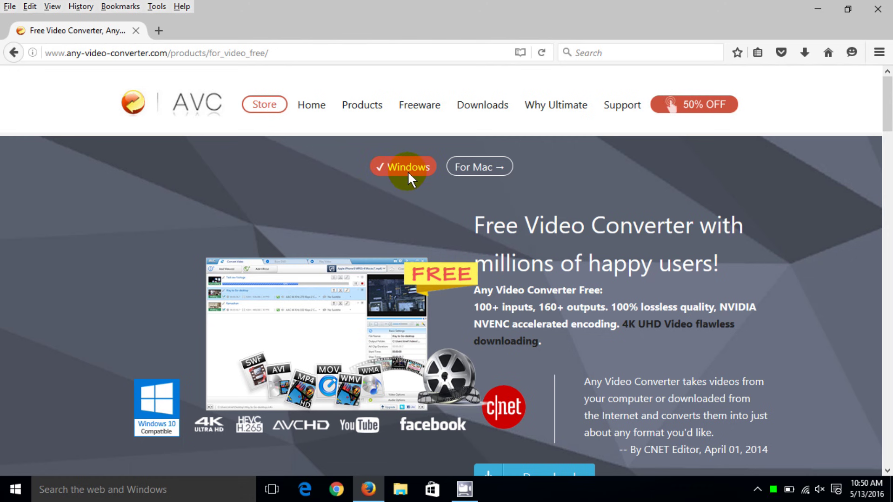
scroll(408, 173, "down", 2)
scroll(407, 172, "down", 3)
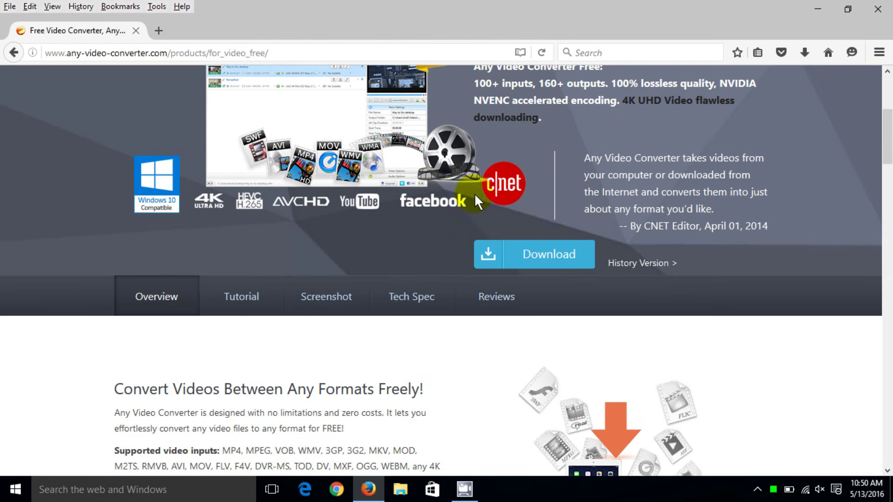
left_click(552, 251)
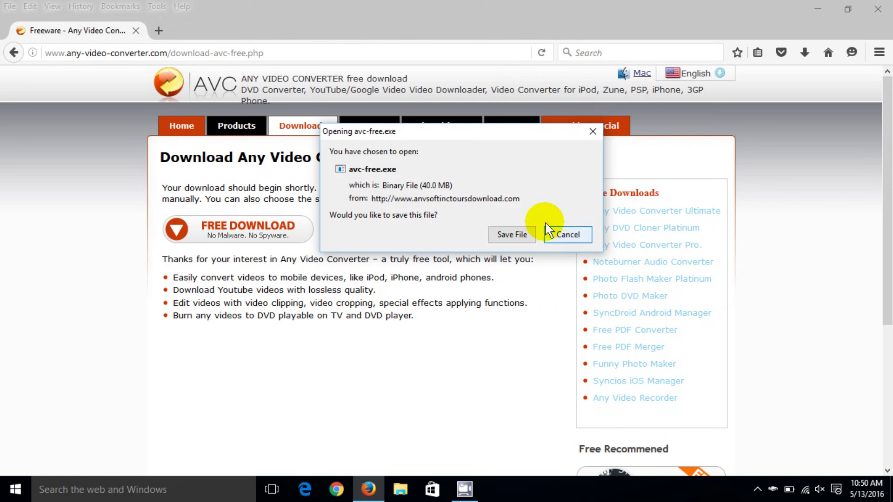
Save the 40.0 MB avc-free.exe installer and launch it from Firefox's downloads.
left_click(515, 236)
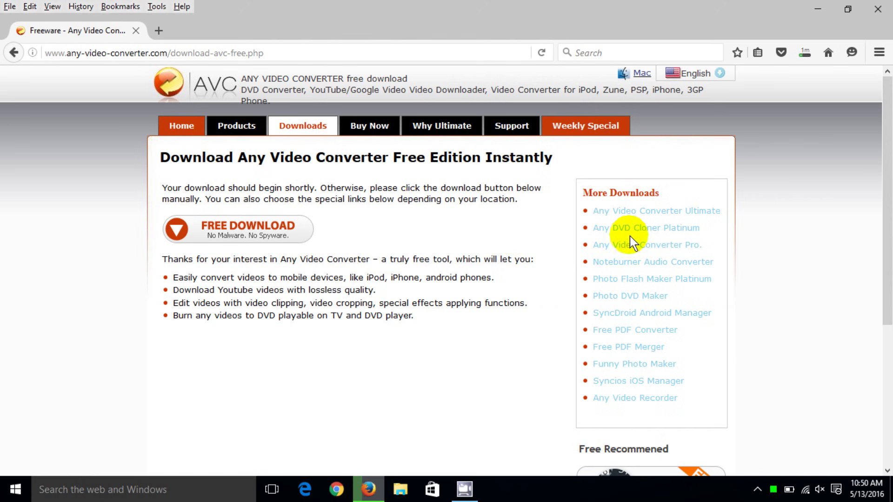
left_click(804, 53)
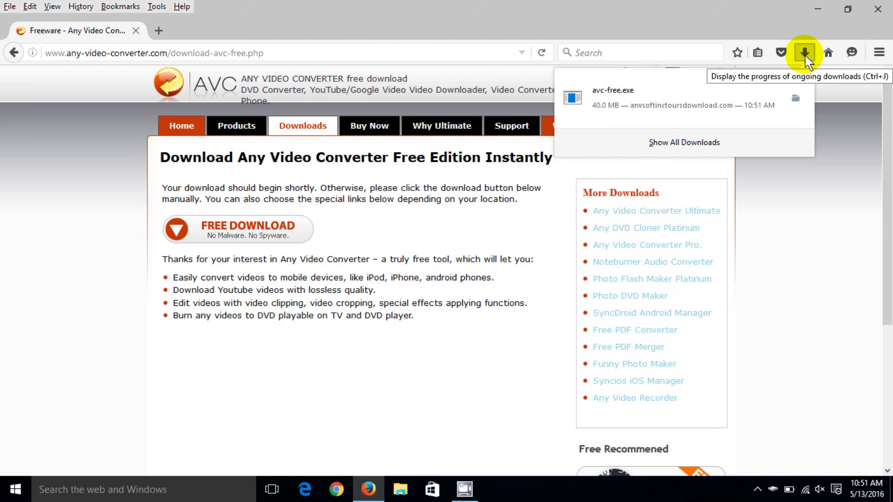
left_click(636, 91)
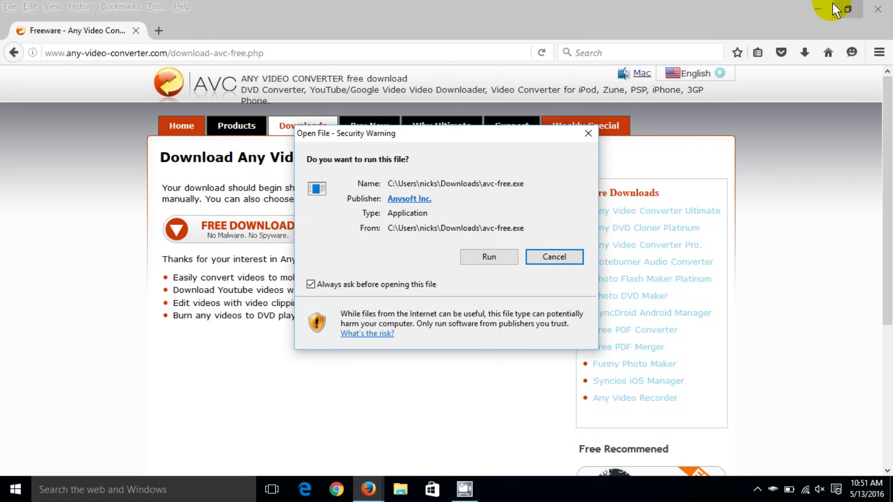
Run the installer despite the warning, choose English, and accept the license agreement.
left_click(818, 8)
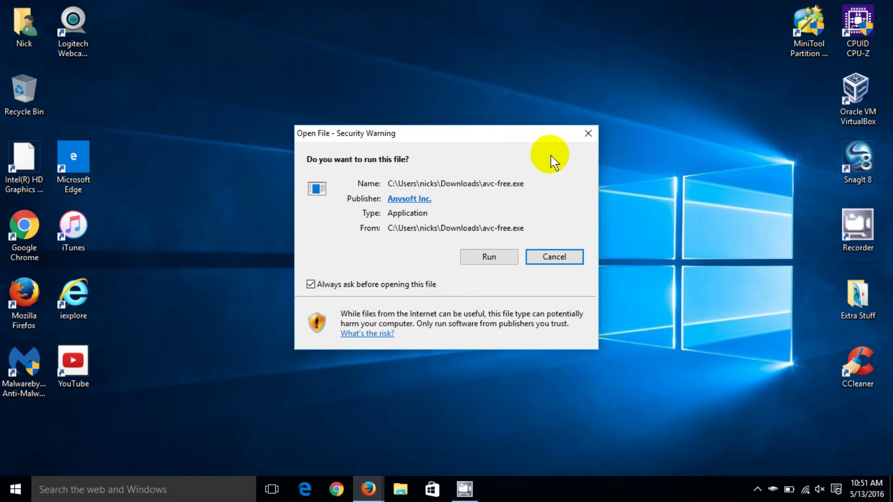
left_click(498, 259)
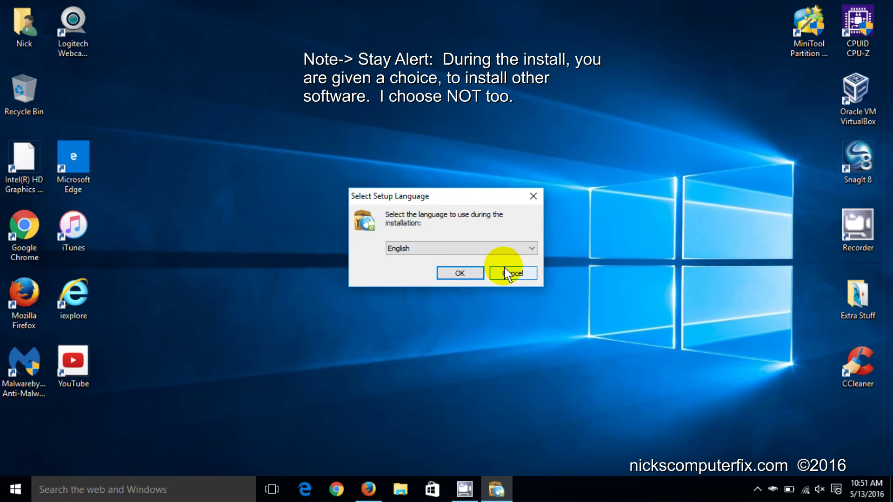
left_click(460, 273)
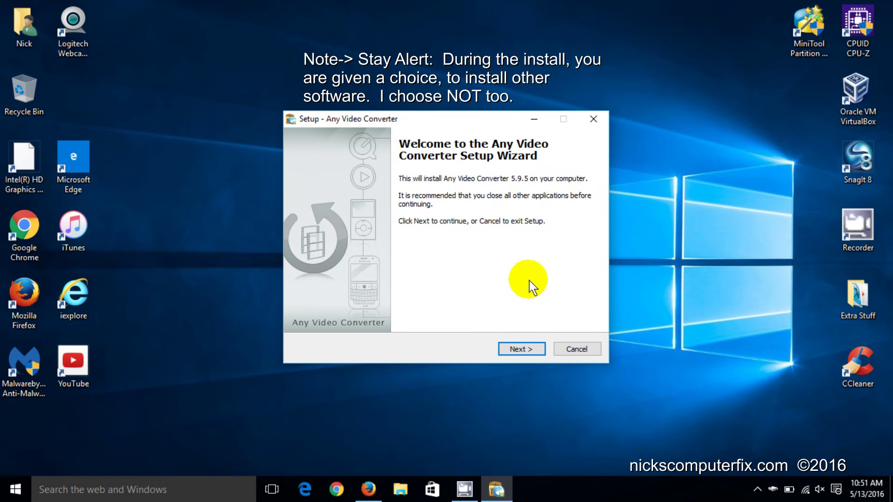
left_click(524, 348)
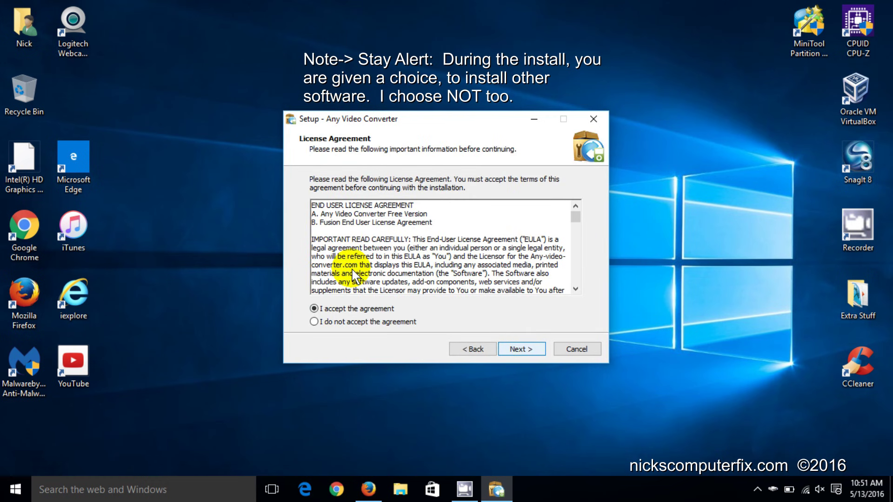
left_click(312, 323)
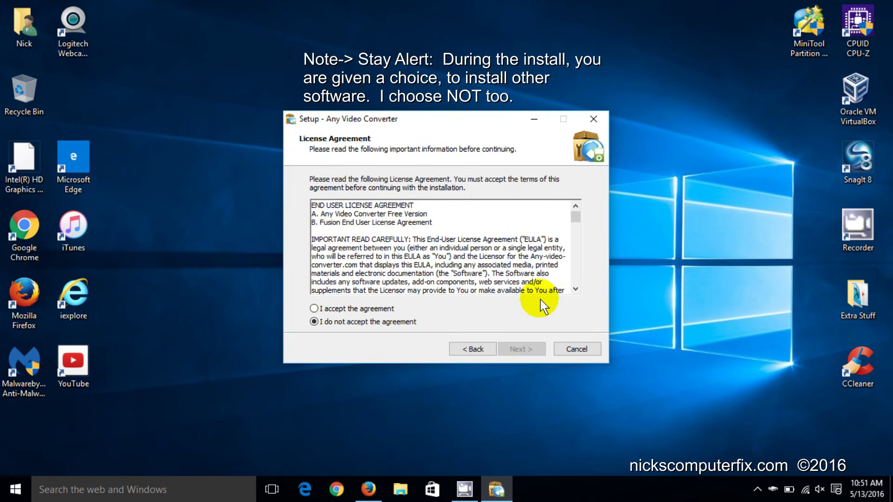
left_click(313, 309)
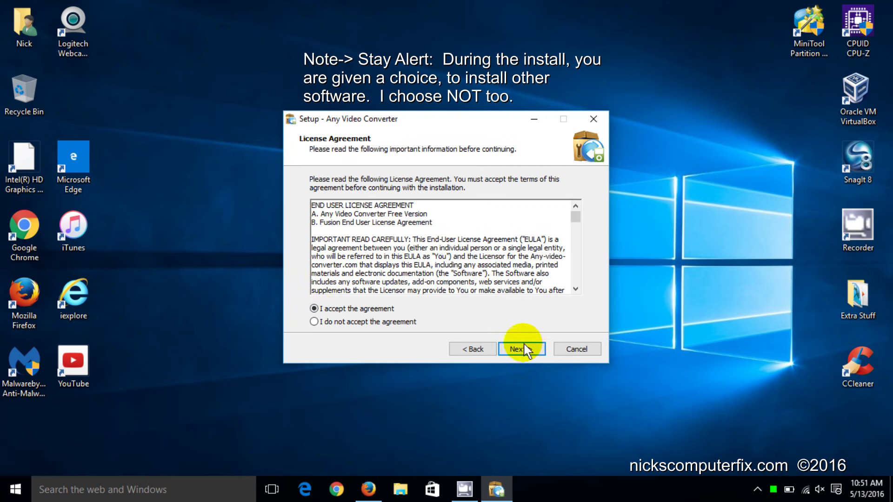
Keep the default install folder, Start Menu folder and desktop icon, skip REACHit, and install.
left_click(525, 349)
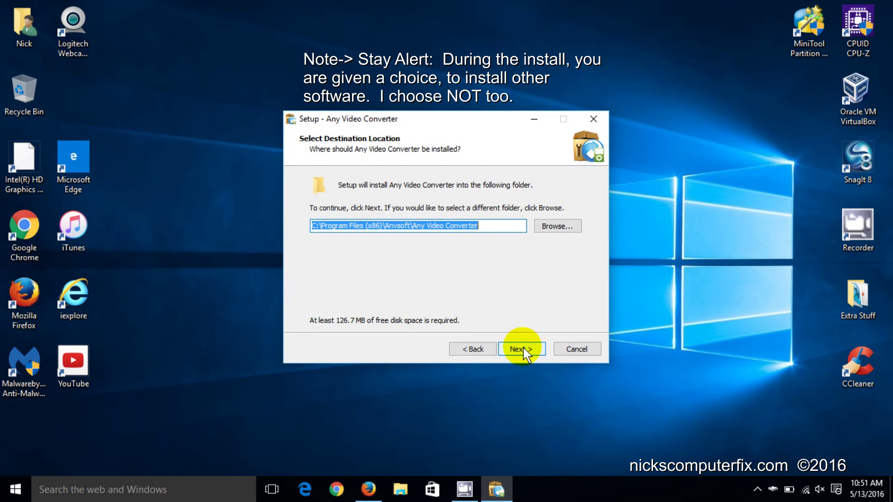
left_click(523, 349)
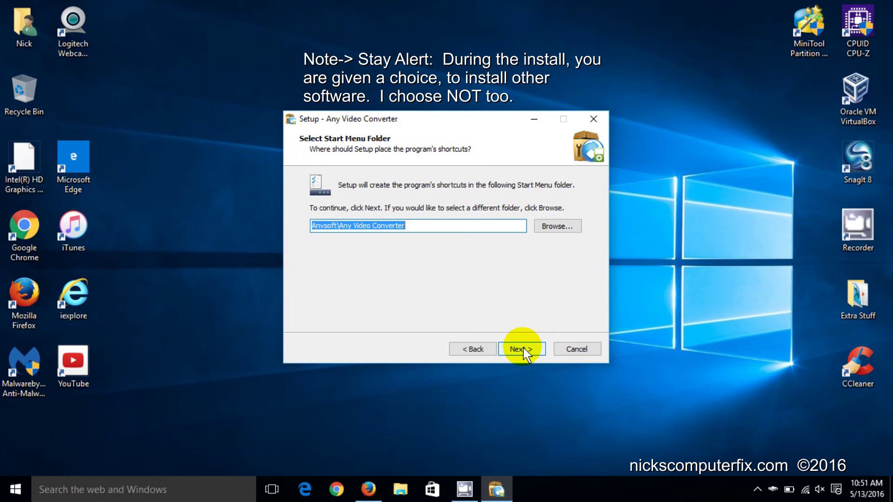
left_click(523, 348)
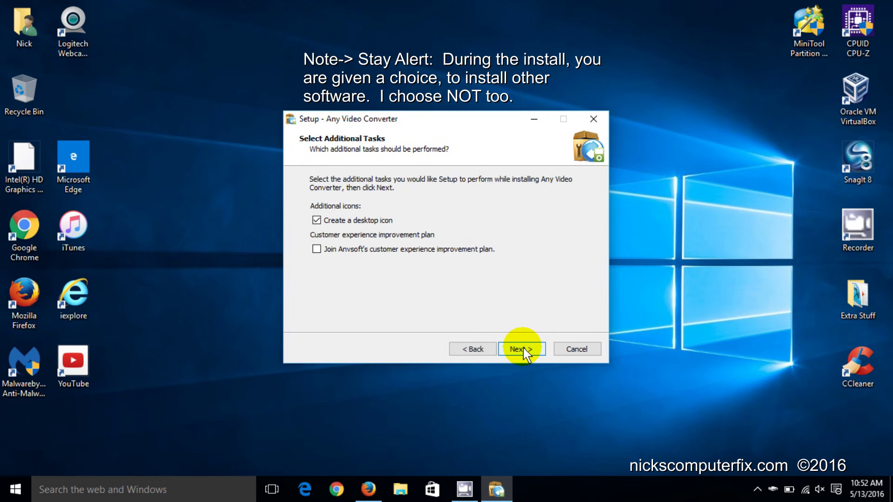
left_click(523, 347)
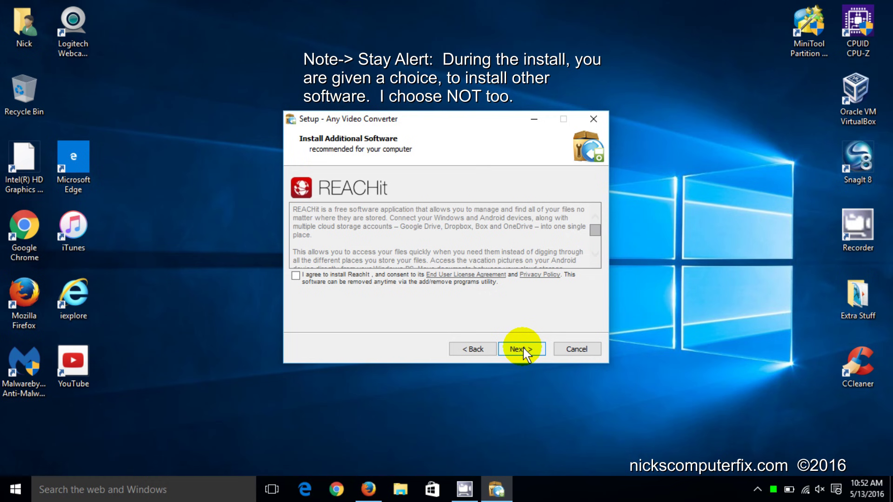
left_click(523, 348)
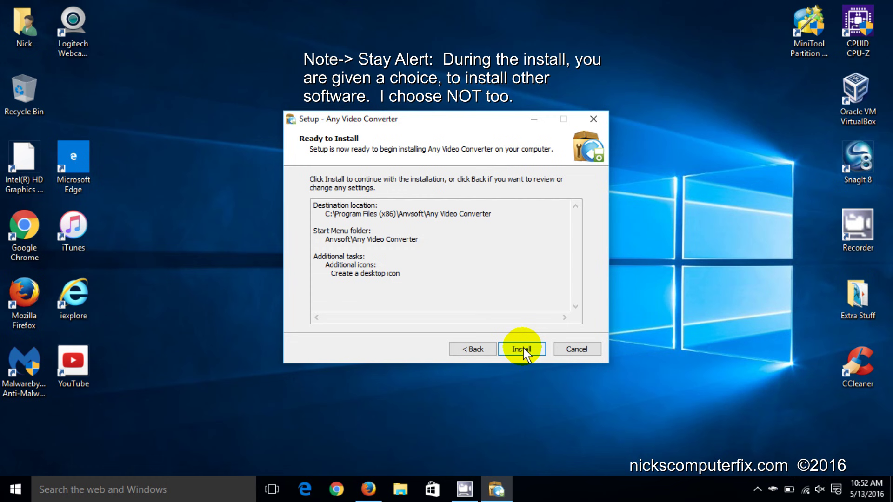
left_click(523, 348)
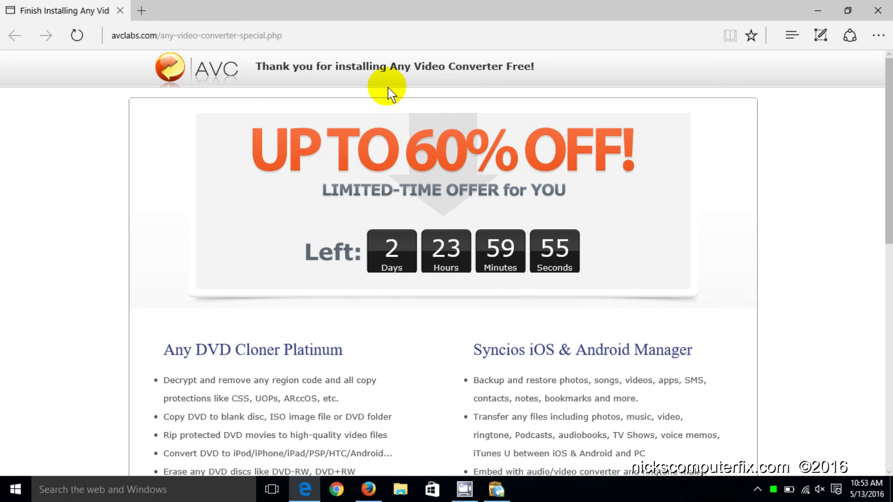
Close the promotional Edge thank-you page.
left_click(875, 13)
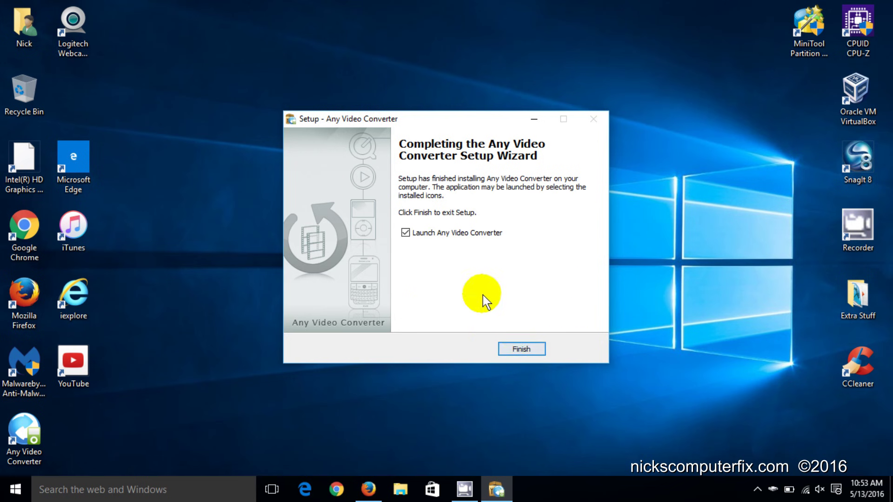
Finish setup and launch Any Video Converter, then bring up its file browser to add a video.
left_click_drag(34, 431, 194, 155)
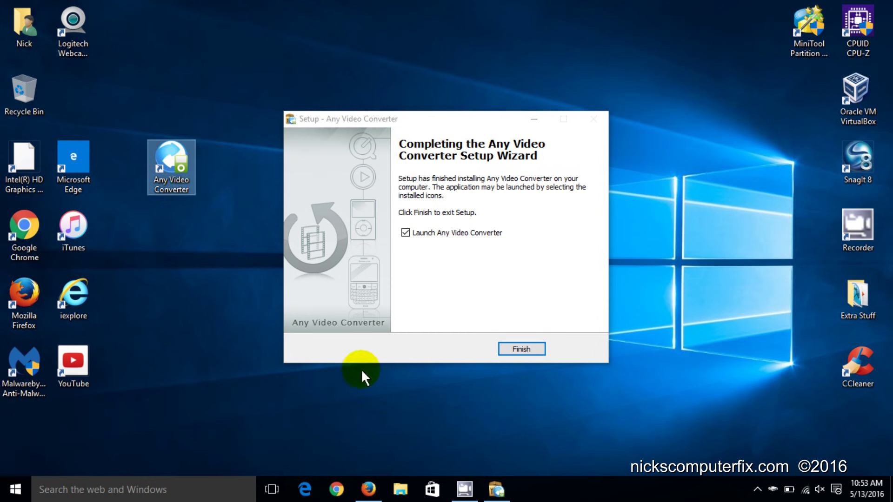
left_click(521, 349)
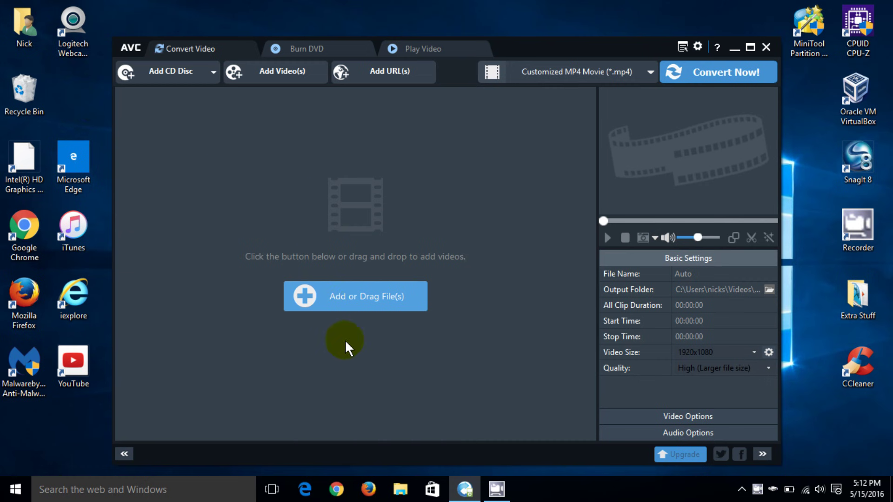
left_click(361, 298)
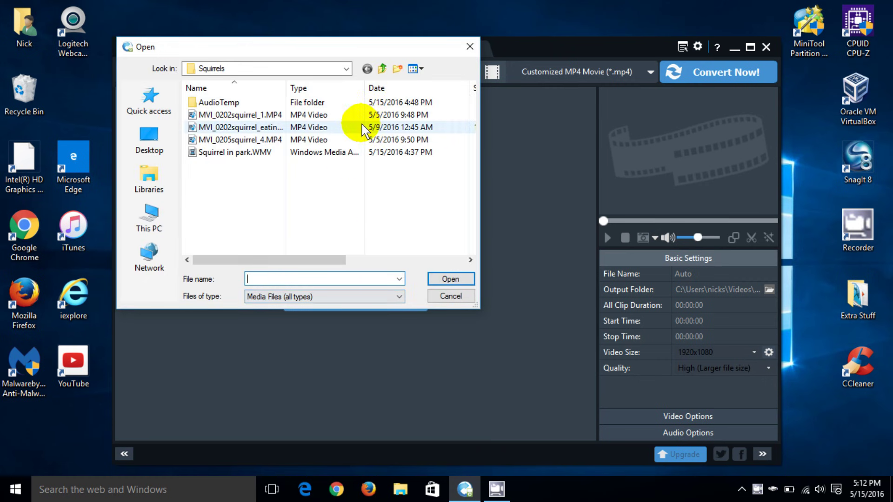
Add Squirrel in park.WMV from the Squirrels folder to the conversion list.
left_click(342, 69)
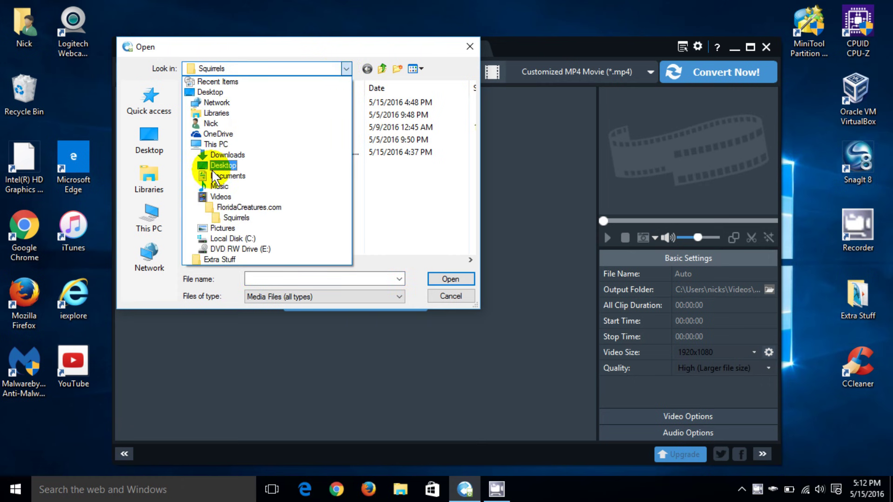
left_click(234, 218)
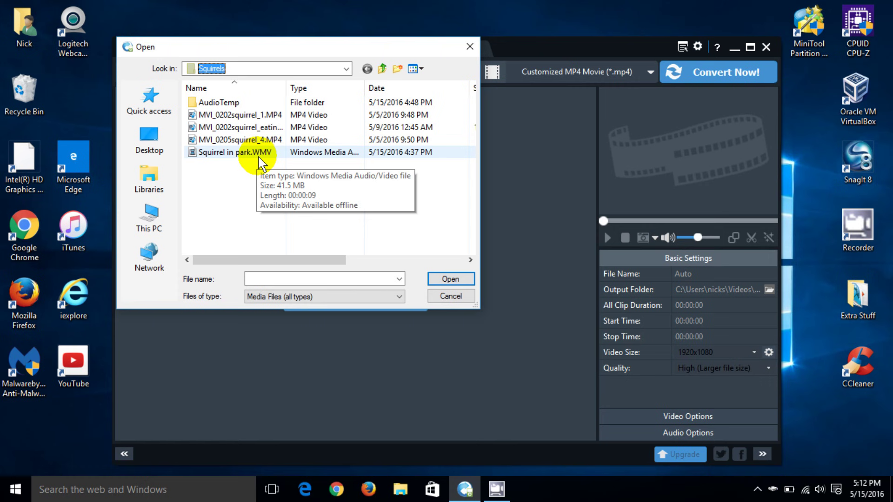
left_click(260, 161)
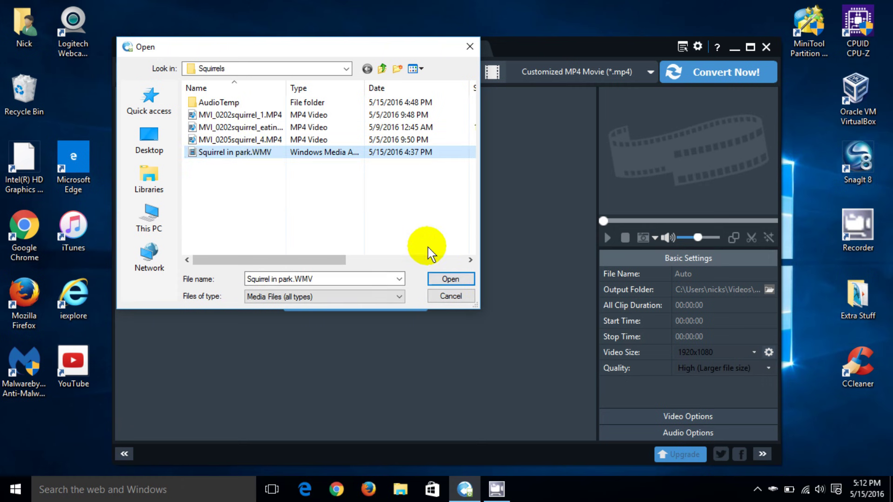
left_click(448, 280)
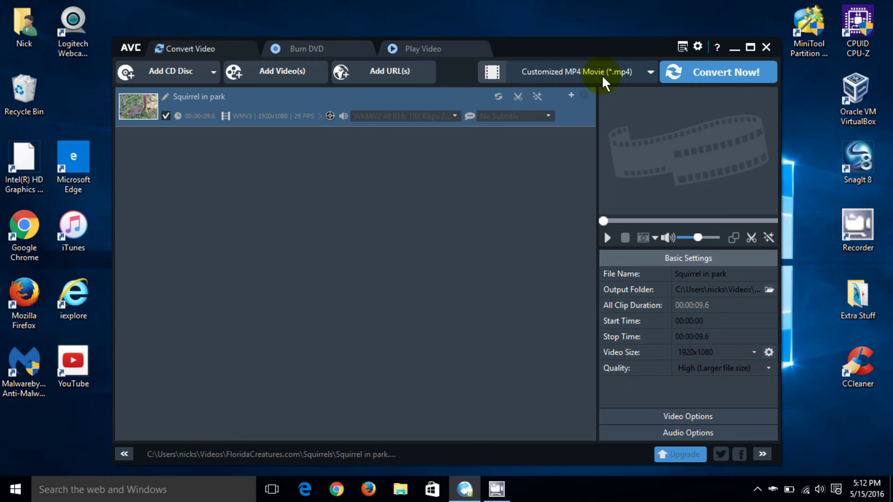
left_click(641, 73)
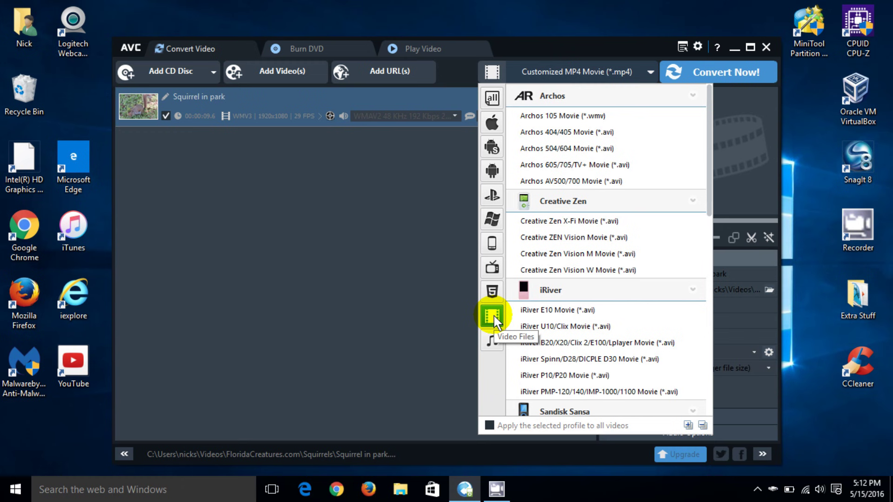
left_click_drag(709, 142, 730, 355)
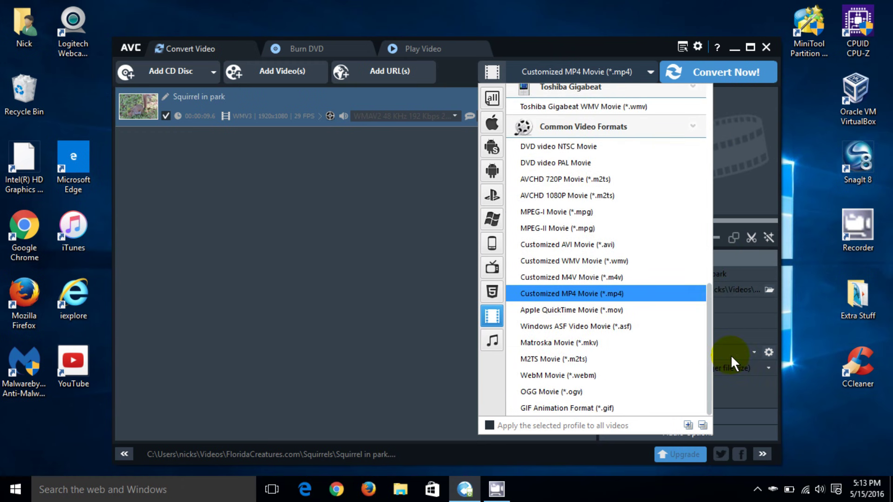
left_click(564, 293)
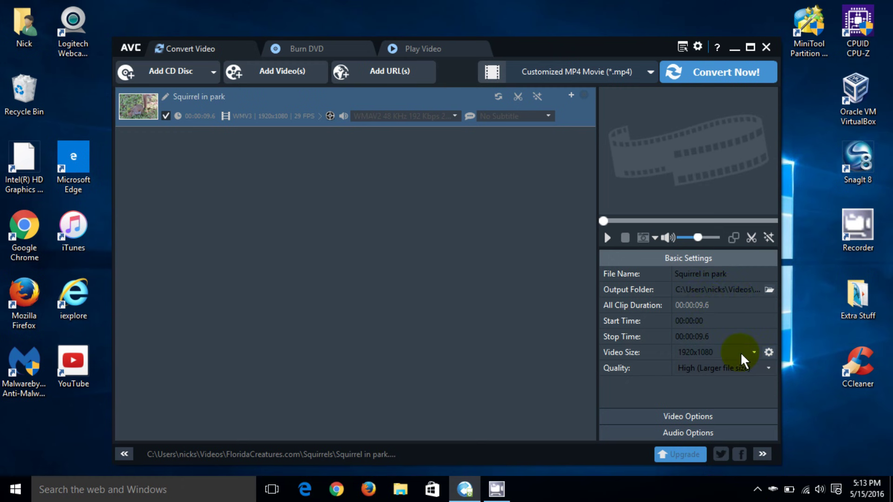
left_click(755, 351)
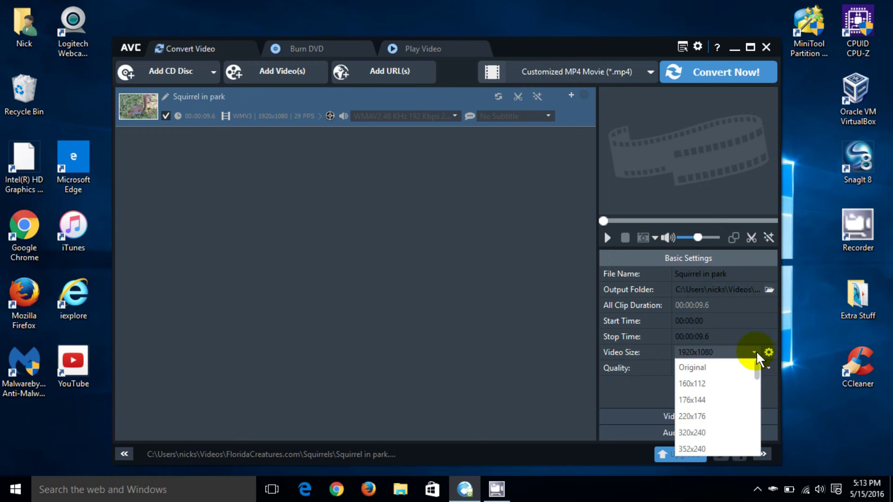
left_click_drag(757, 365, 755, 412)
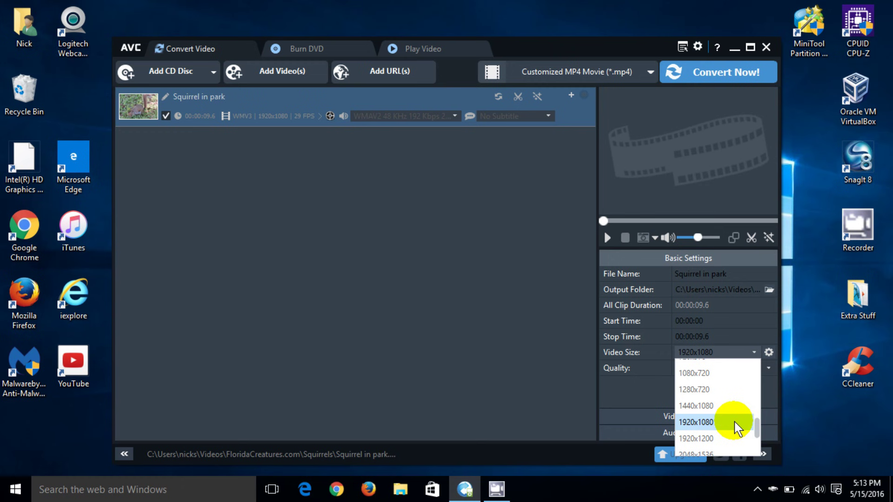
left_click(734, 422)
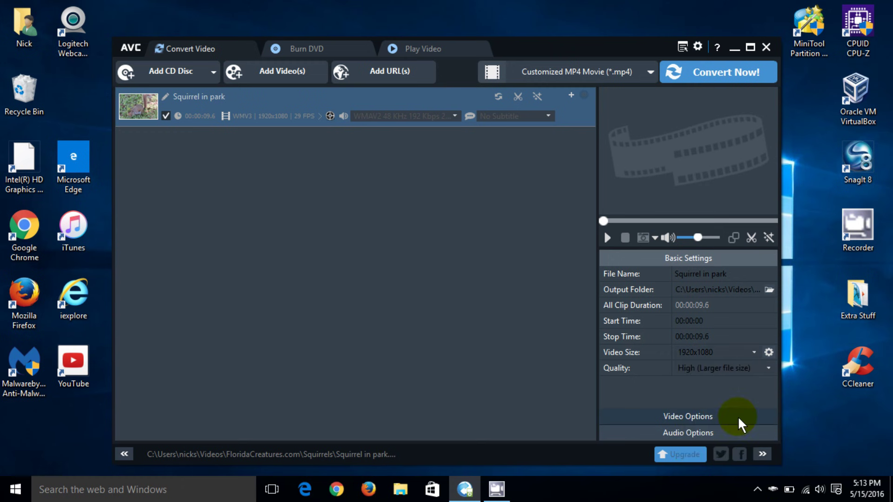
left_click(768, 367)
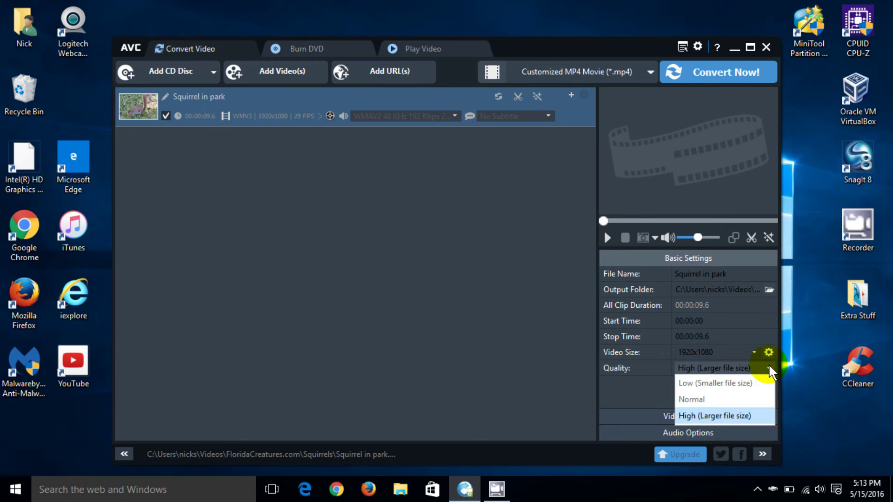
left_click(727, 416)
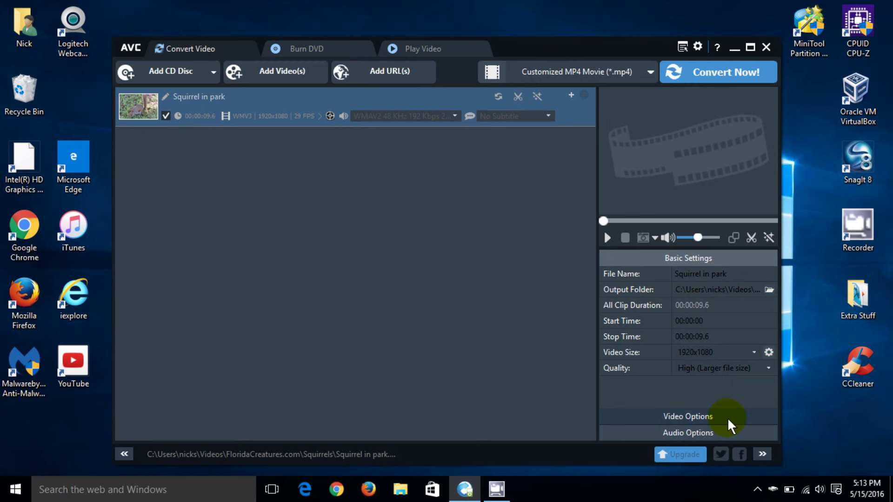
left_click(688, 433)
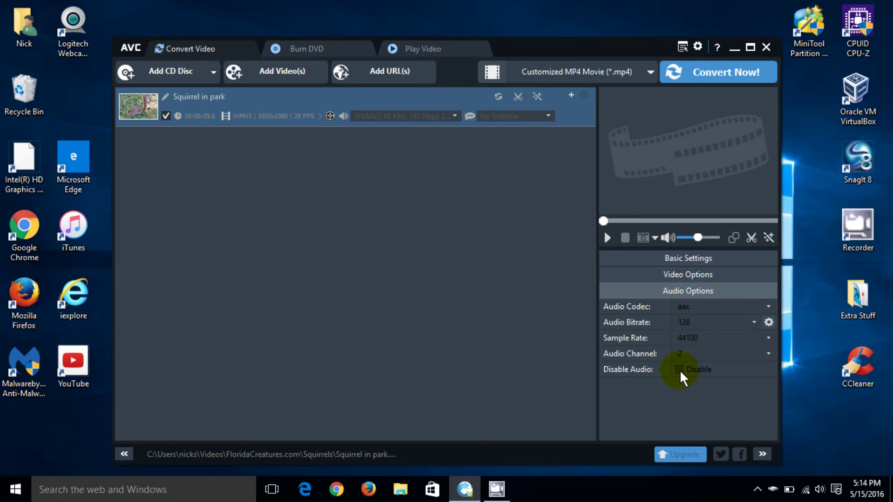
left_click(692, 274)
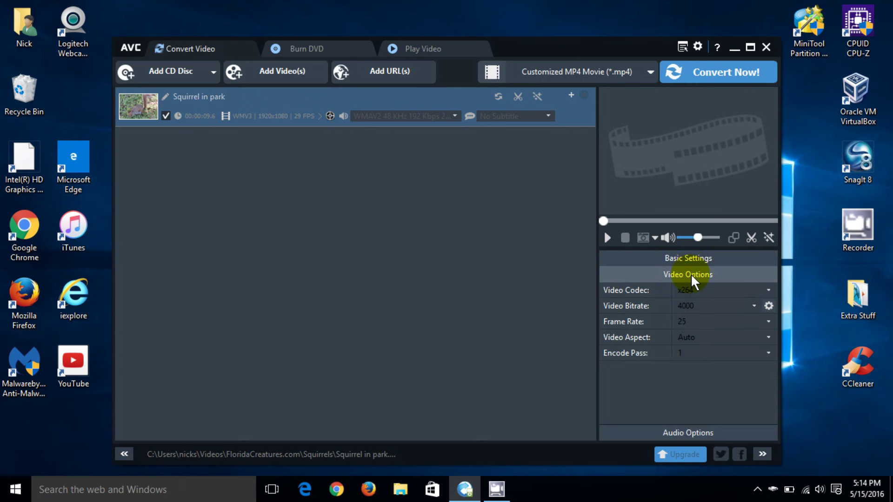
left_click(689, 258)
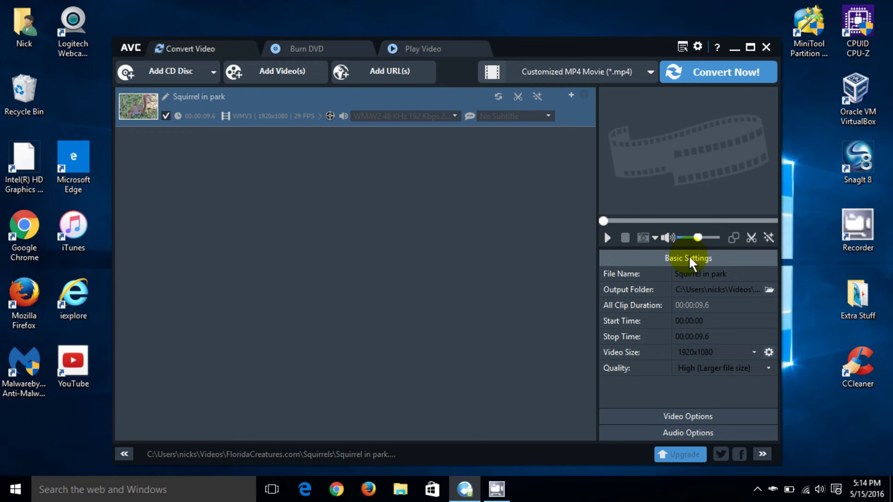
Convert the Squirrel in park clip to MP4.
left_click(707, 74)
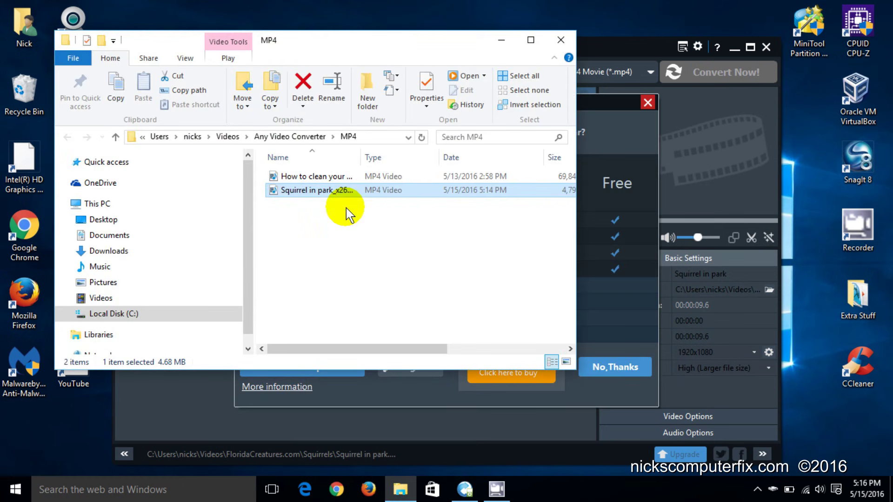
Widen the Name column so Squirrel in park_x264.mp4 shows in full.
left_click_drag(360, 157, 430, 157)
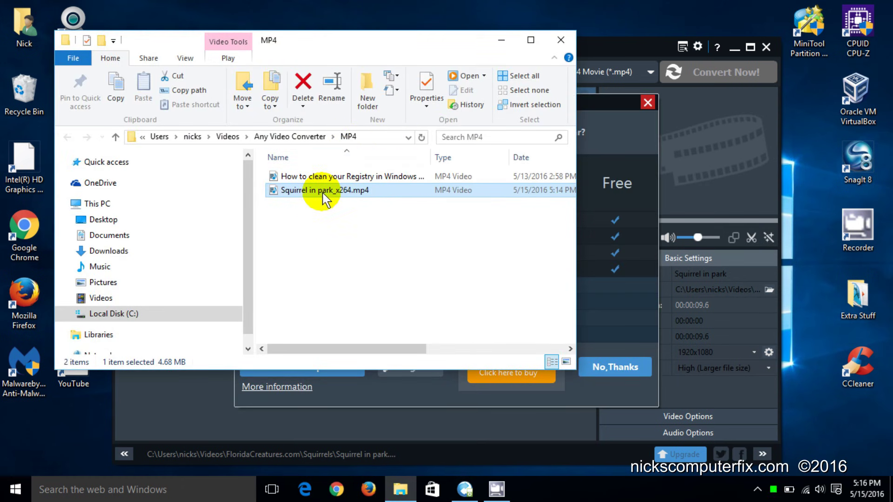
mouse_move(323, 197)
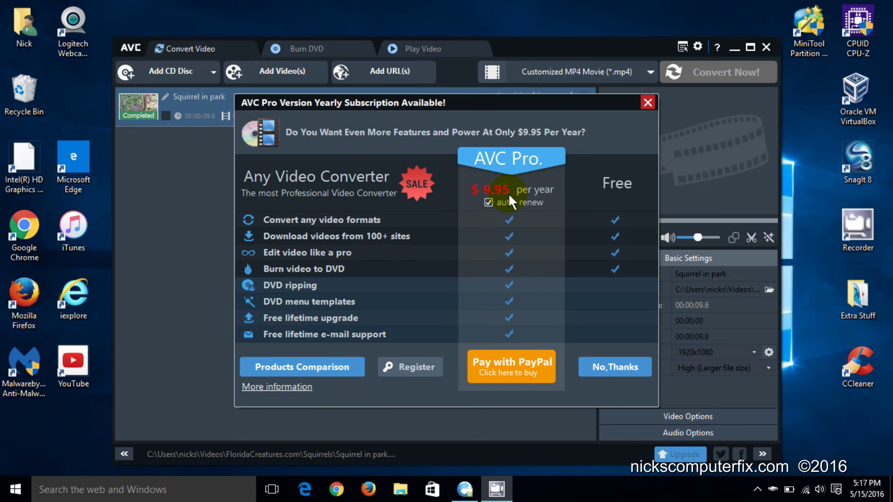
Decline the AVC Pro $9.95-per-year subscription offer.
left_click(631, 372)
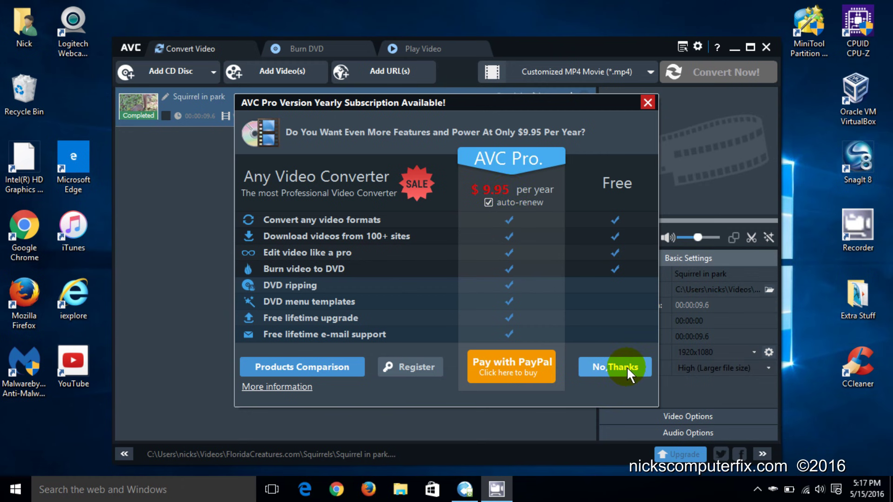